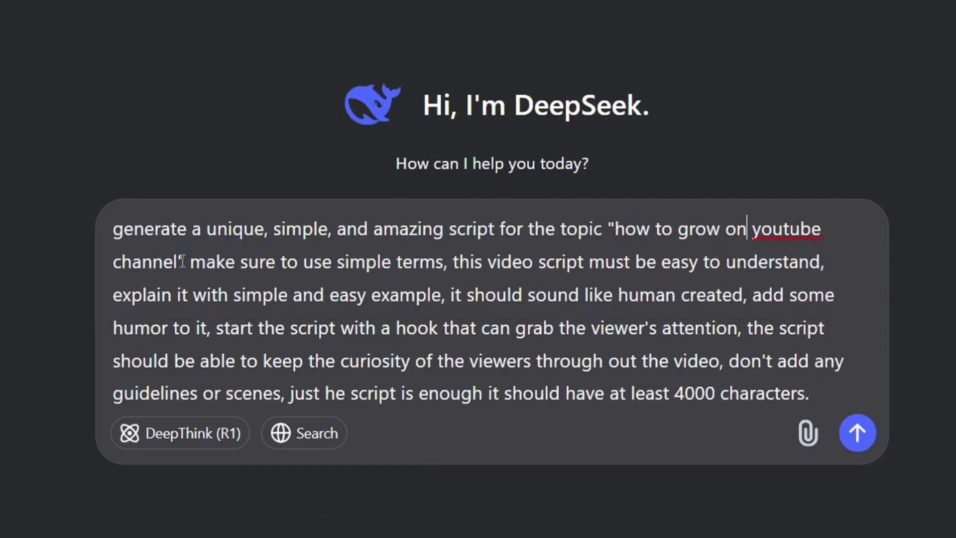
Remove the stray text after 'youtube' and send the YouTube-growth script prompt to DeepSeek.
key("BackSpace")
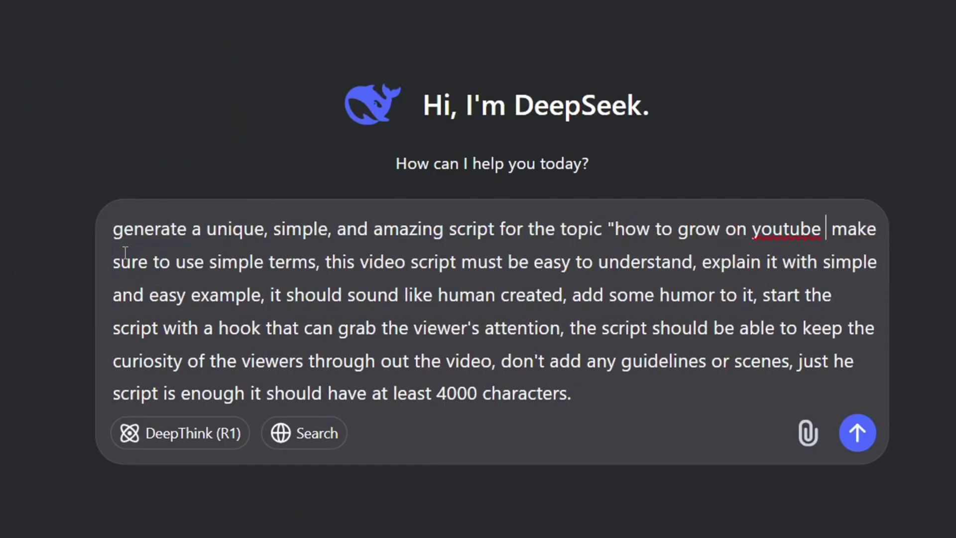
type("\"")
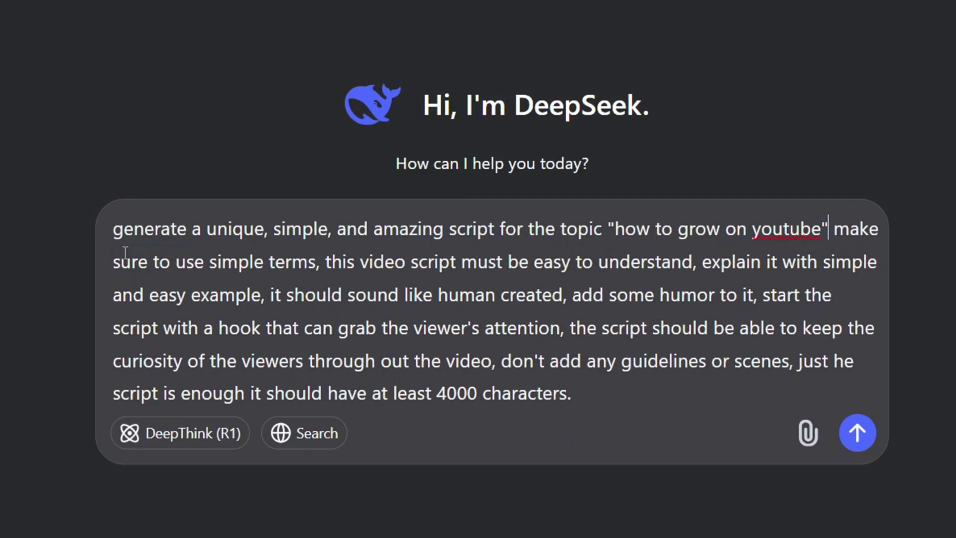
left_click(857, 433)
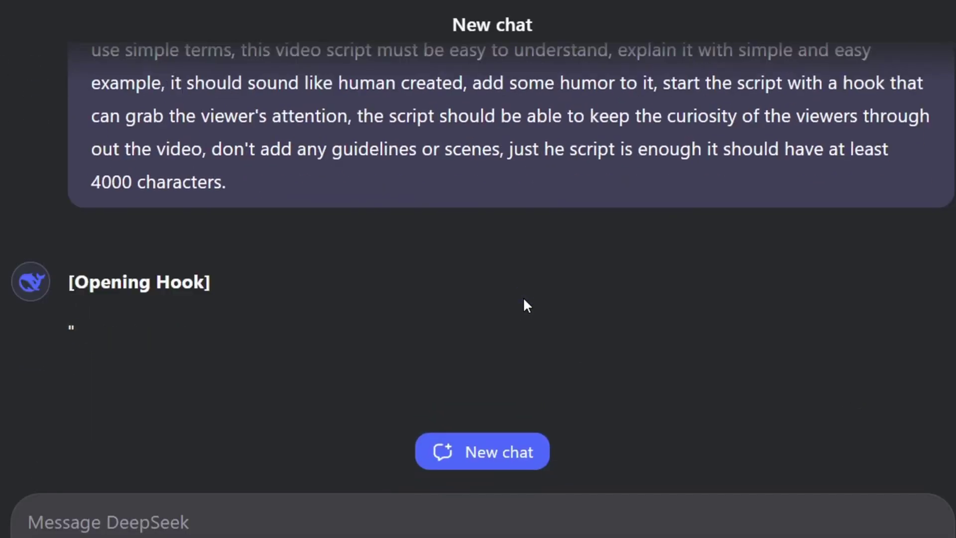
scroll(523, 304, "up", 10)
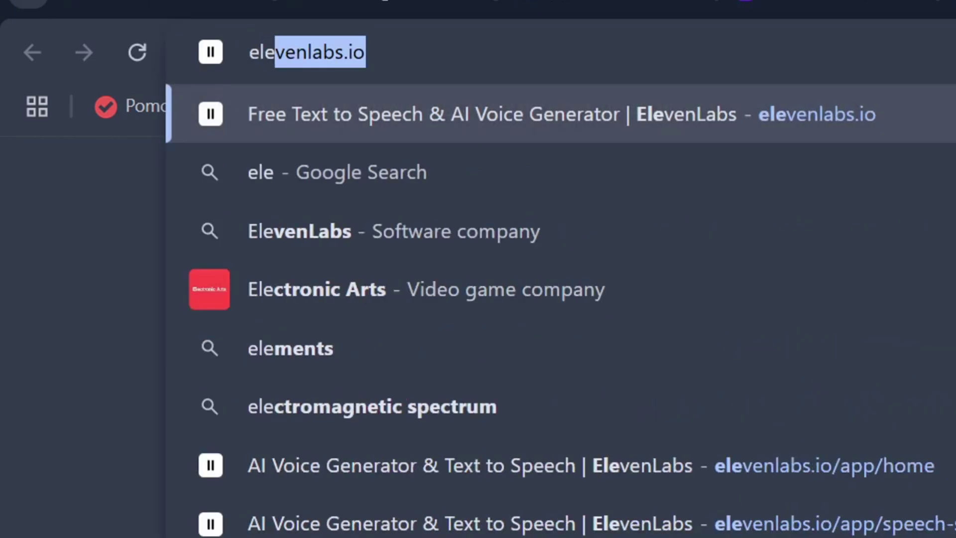
Paste the opening hook into ElevenLabs Text to Speech and generate a 25-second Mark - ConvoAI voiceover.
key("Return")
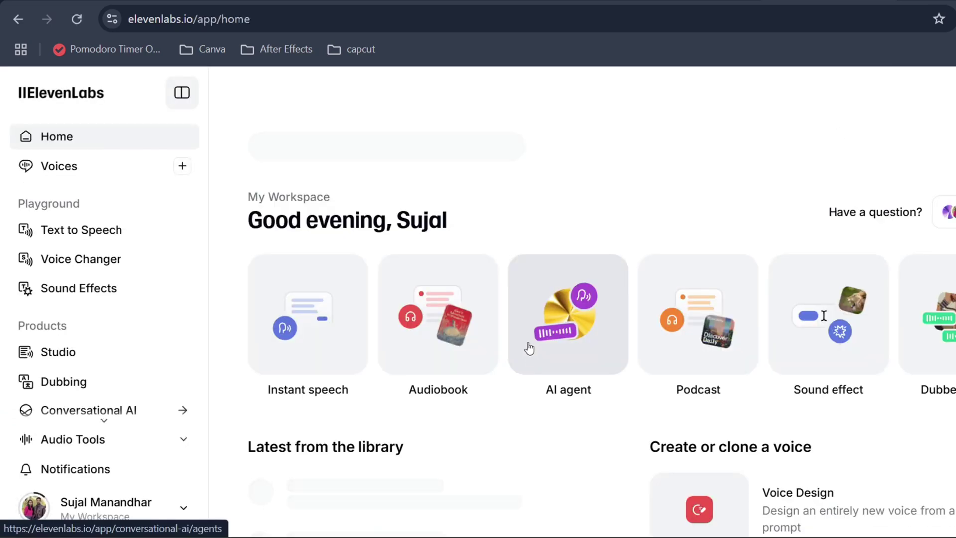
left_click(71, 229)
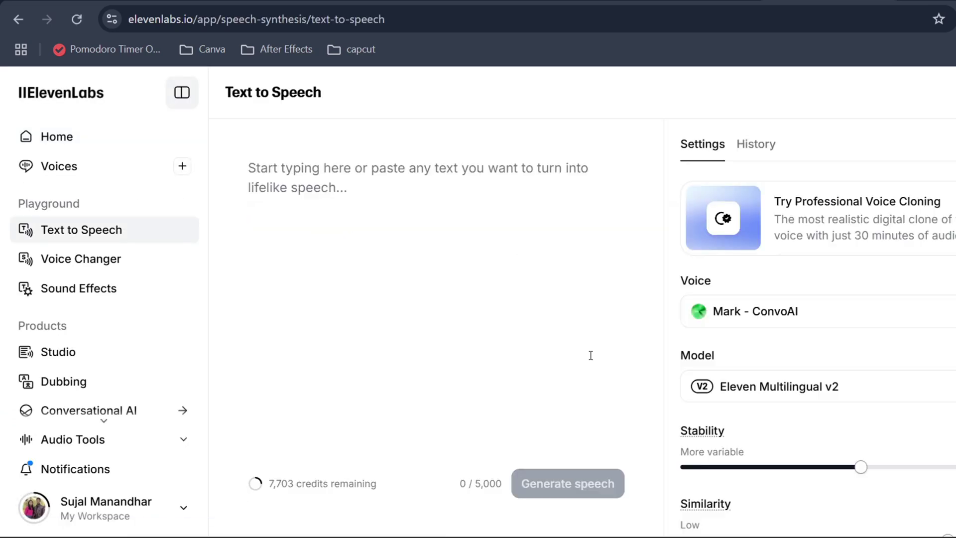
type("Hey there! Ever posted a video on YouTube, refreshed the page a hundred times, and still saw zero views? Yeah, we’ve all been there. But what if I told you that growing on YouTube is like growing a plant? You don’t just throw seeds everywhere and hope for the best. You need the right soil, sunlight, and a little bit of patience. Stick around, and I’ll show you how to grow your YouTube channel without crying over your analytics every night!")
left_click(567, 483)
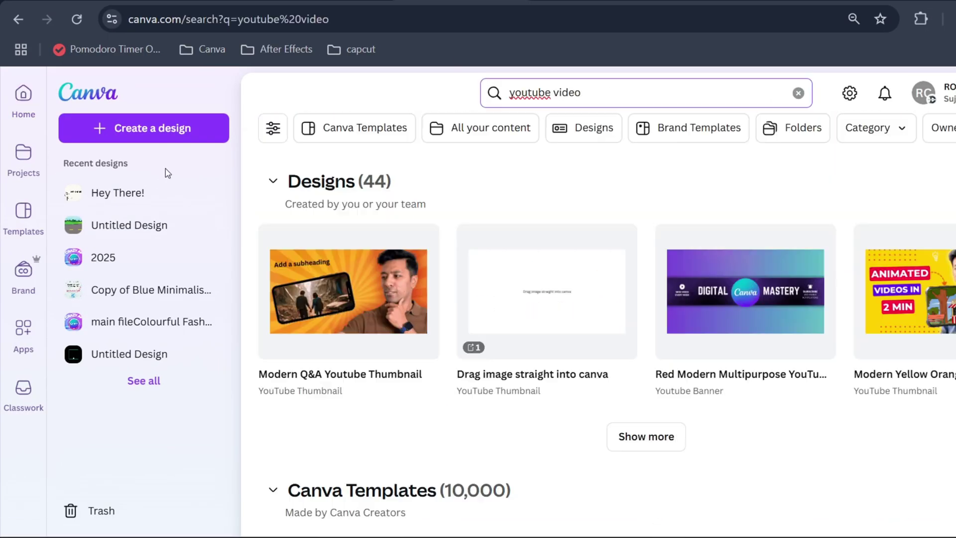
Create a YouTube Video (1080p) design and drag the ElevenLabs voiceover from Chrome downloads into Uploads.
left_click(159, 135)
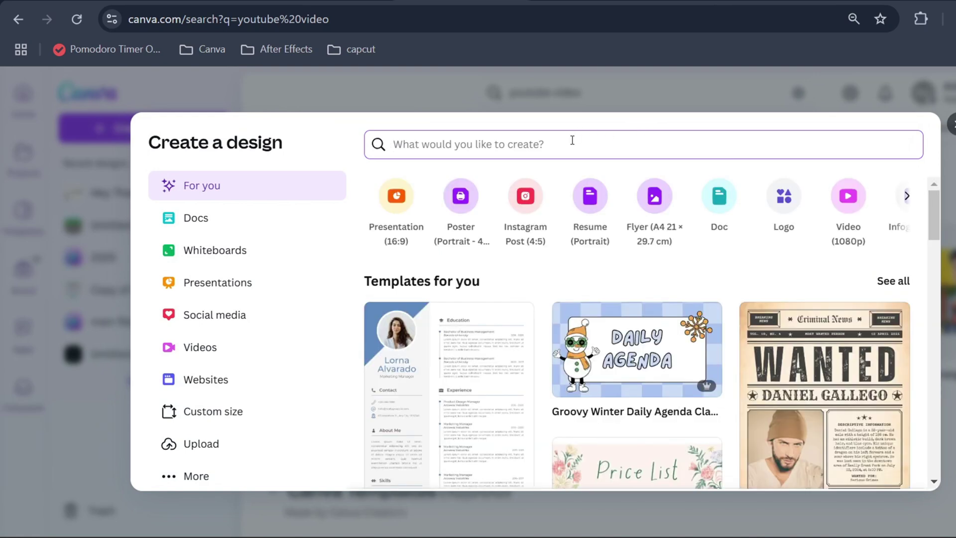
type("youtube video")
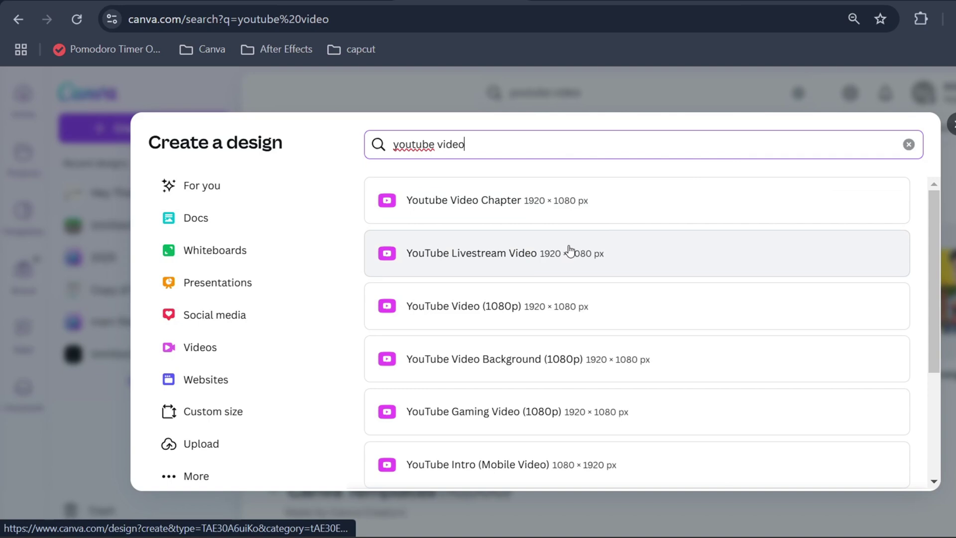
left_click(472, 309)
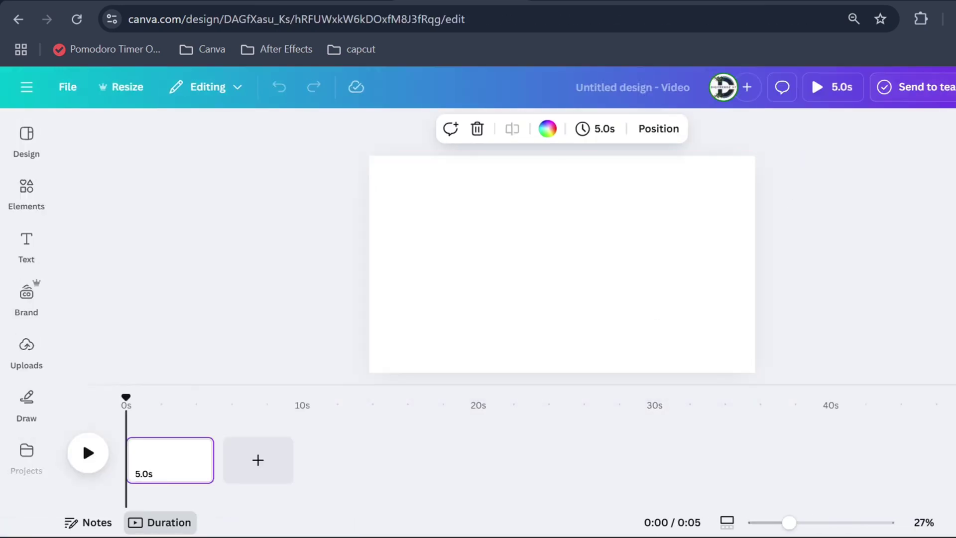
left_click(920, 19)
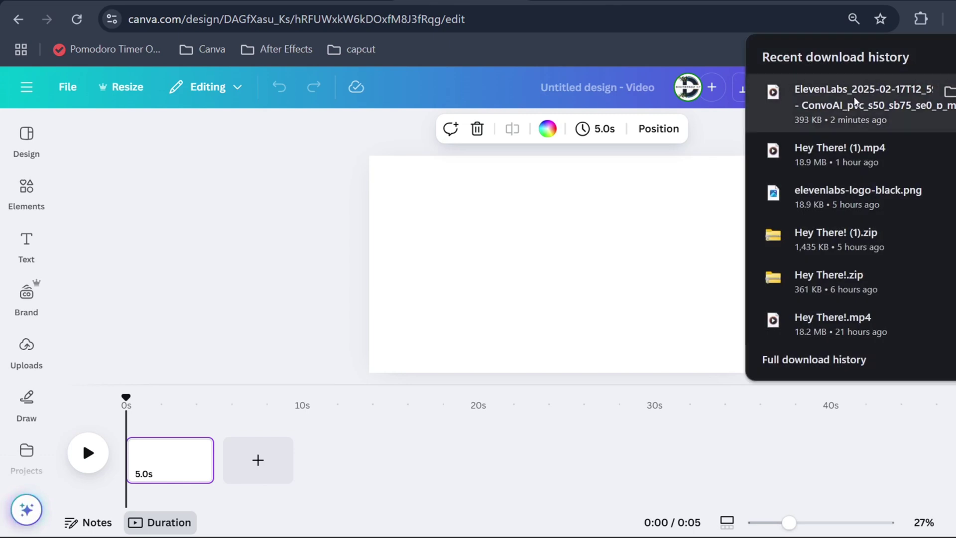
mouse_move(859, 105)
left_mouse_down()
mouse_move(9, 348)
mouse_move(22, 351)
left_mouse_up()
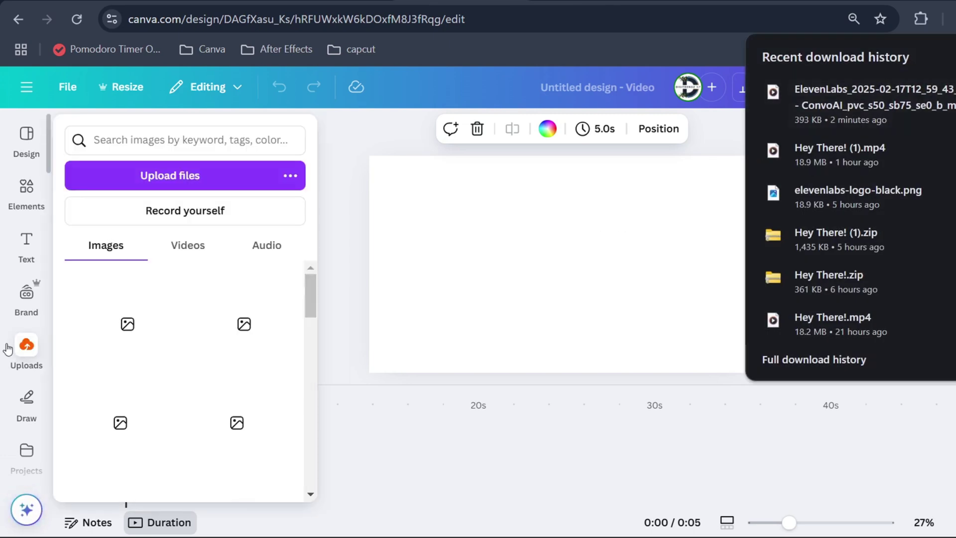
left_click(341, 286)
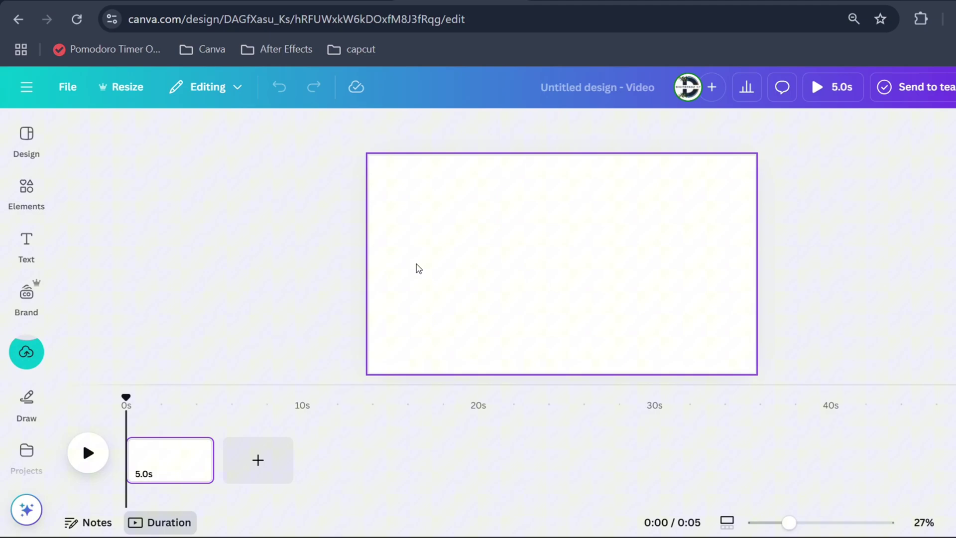
Search Elements for 'paper background' and add the beige paper photo to the scene.
left_click(26, 195)
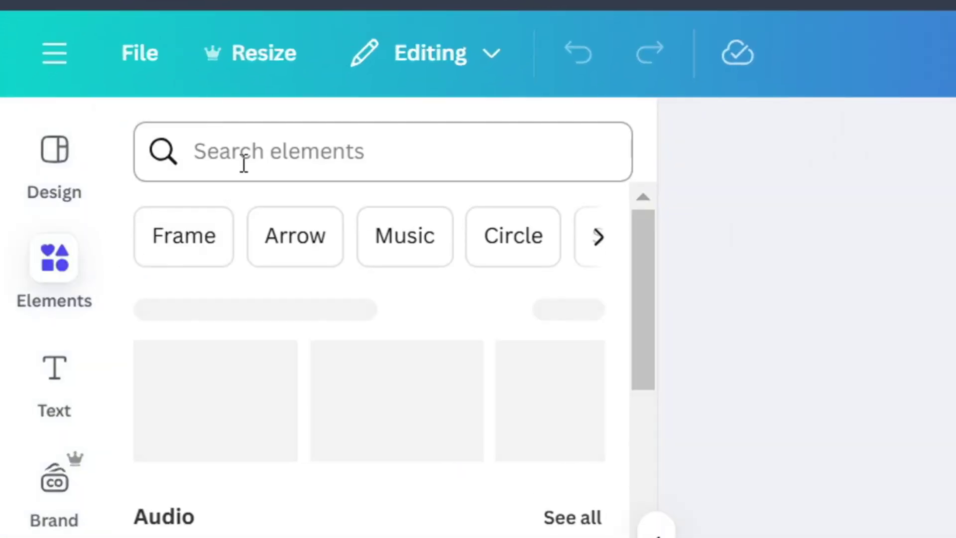
left_click(243, 161)
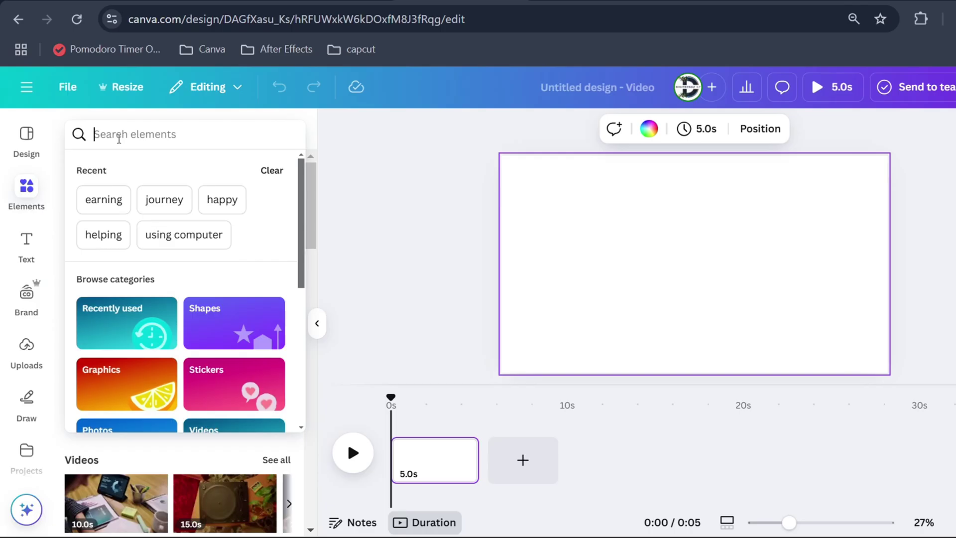
type("paper")
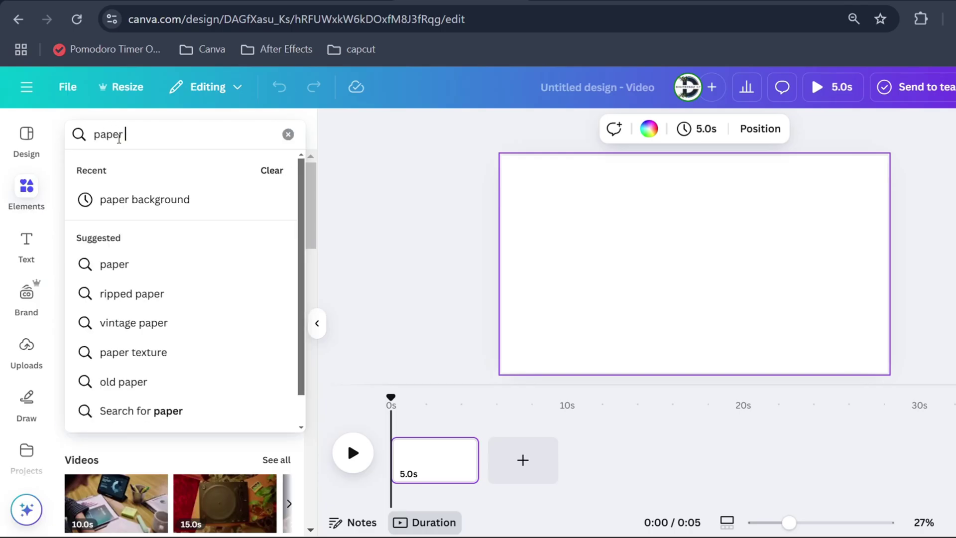
left_click(145, 199)
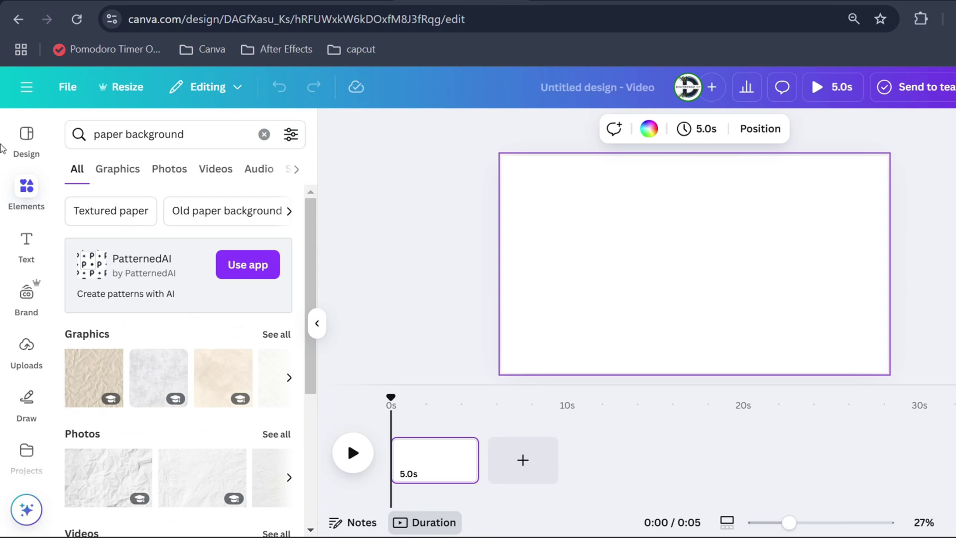
left_click(118, 169)
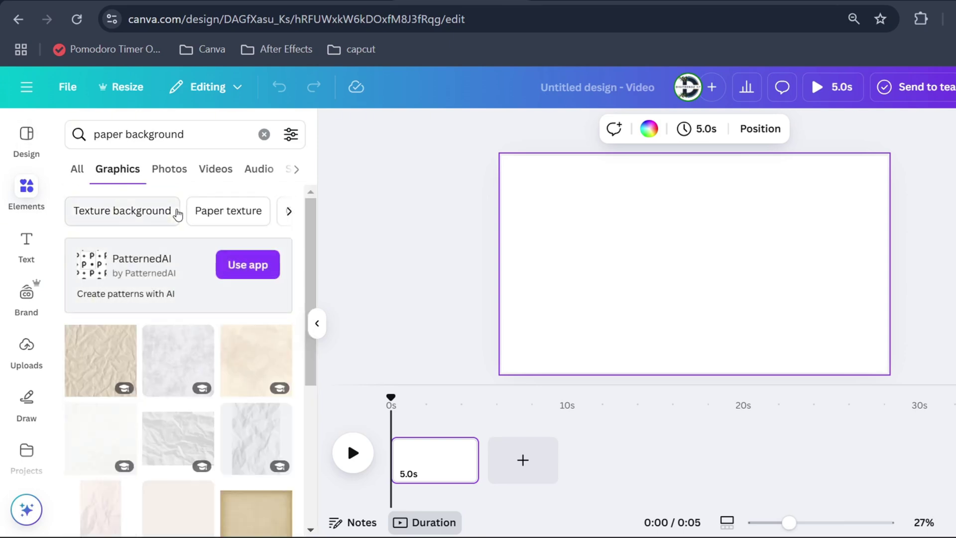
left_click(169, 168)
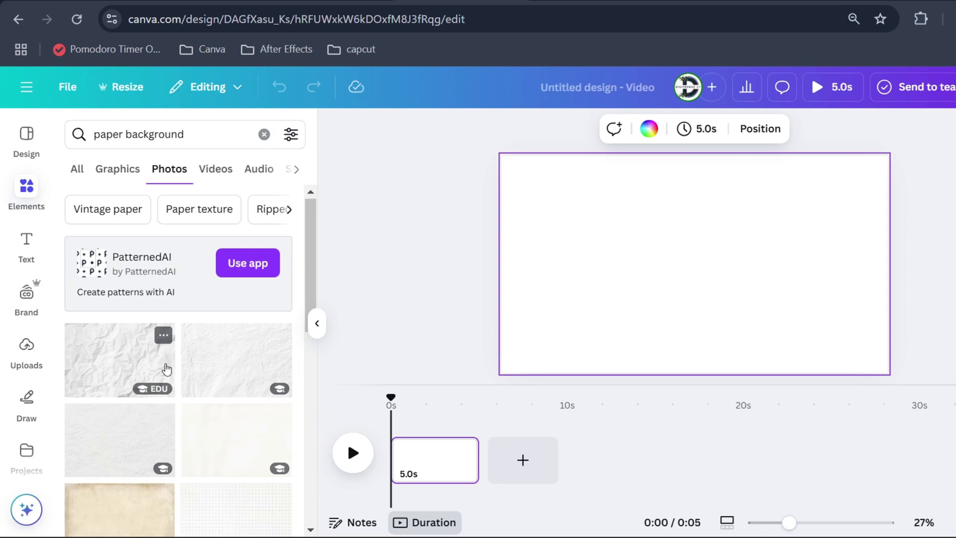
scroll(116, 357, "down", 2)
left_click(116, 358)
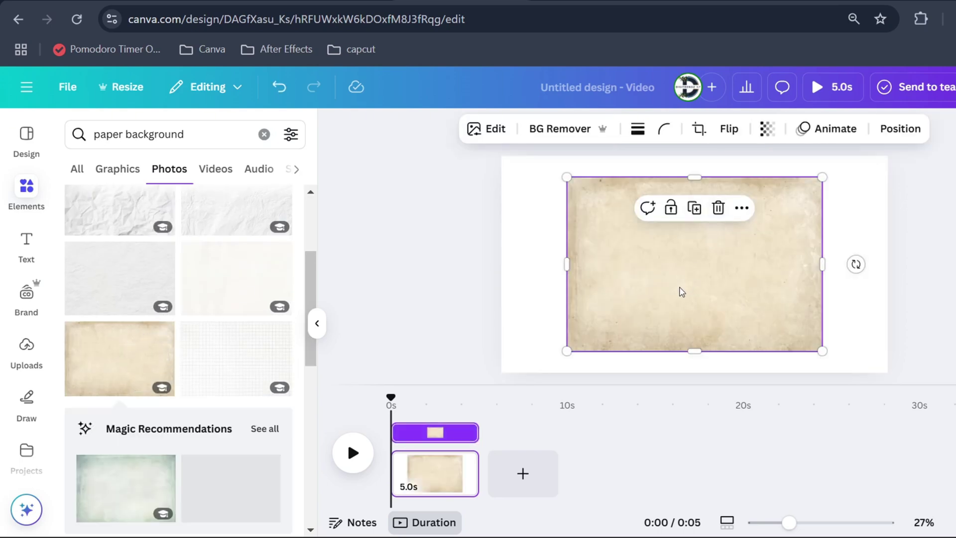
Resize the paper photo to fill the canvas and set its transparency to about 45.
left_click_drag(680, 287, 617, 248)
left_click_drag(754, 312, 888, 372)
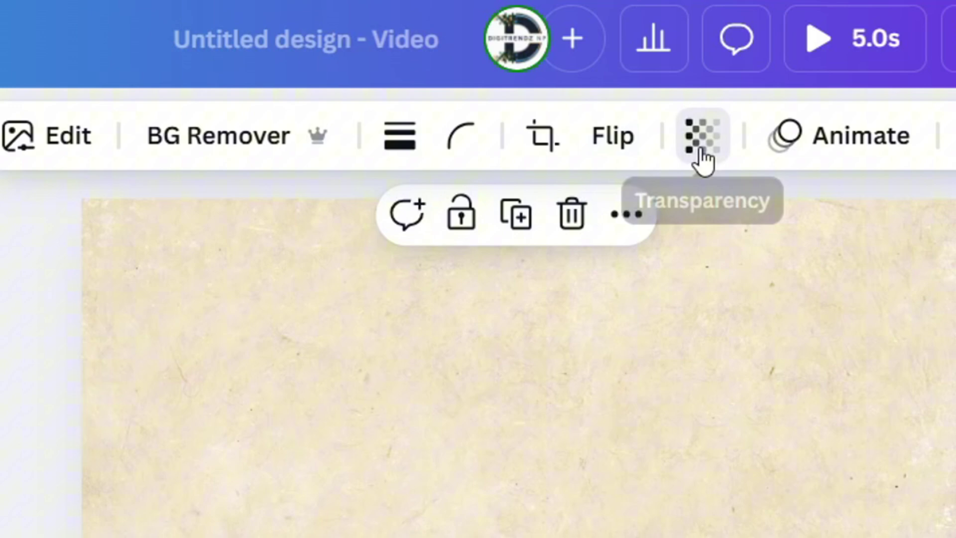
left_click(701, 135)
mouse_move(781, 275)
left_mouse_down()
mouse_move(613, 280)
mouse_move(640, 280)
left_mouse_up()
left_click(643, 412)
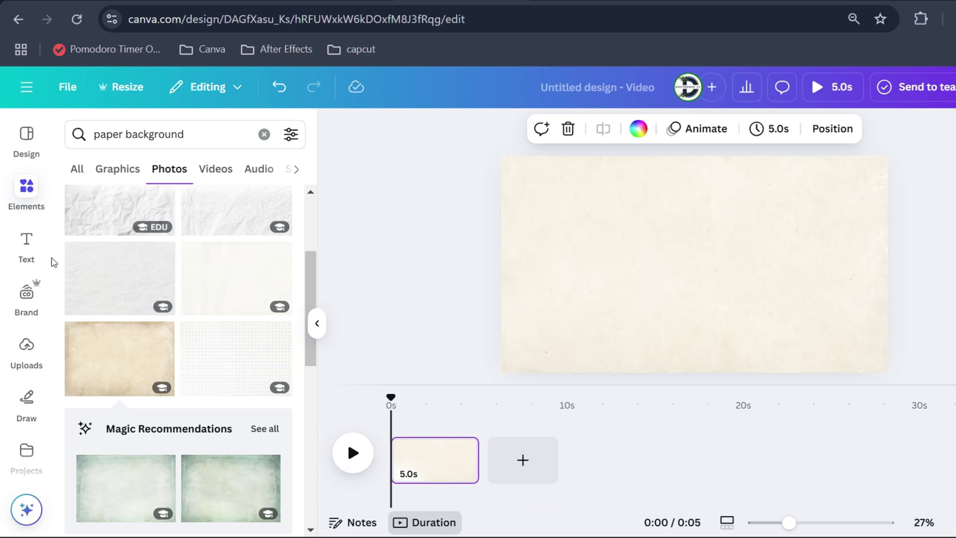
Add the uploaded voiceover to the timeline, stretch the page to match, and delete the extra page.
left_click(26, 351)
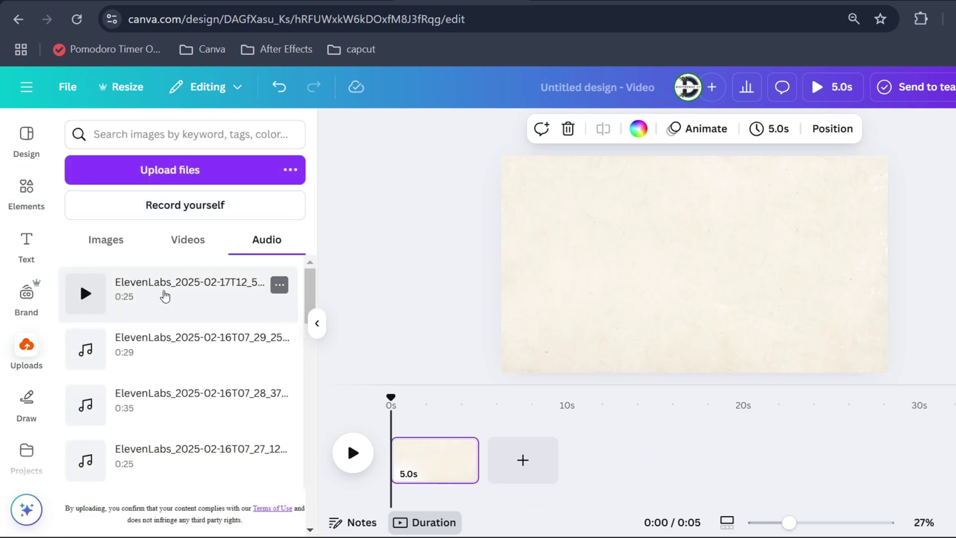
left_click_drag(165, 288, 433, 477)
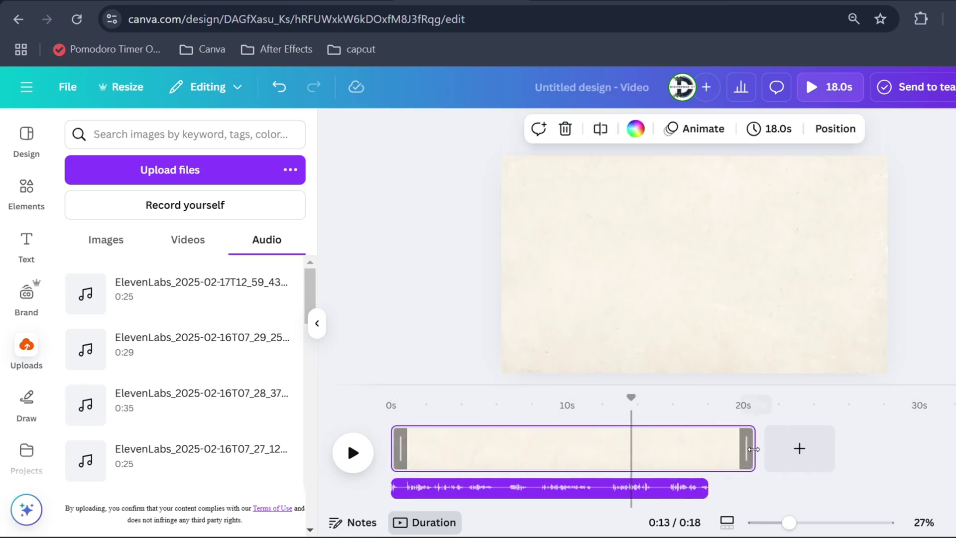
left_click_drag(702, 448, 791, 448)
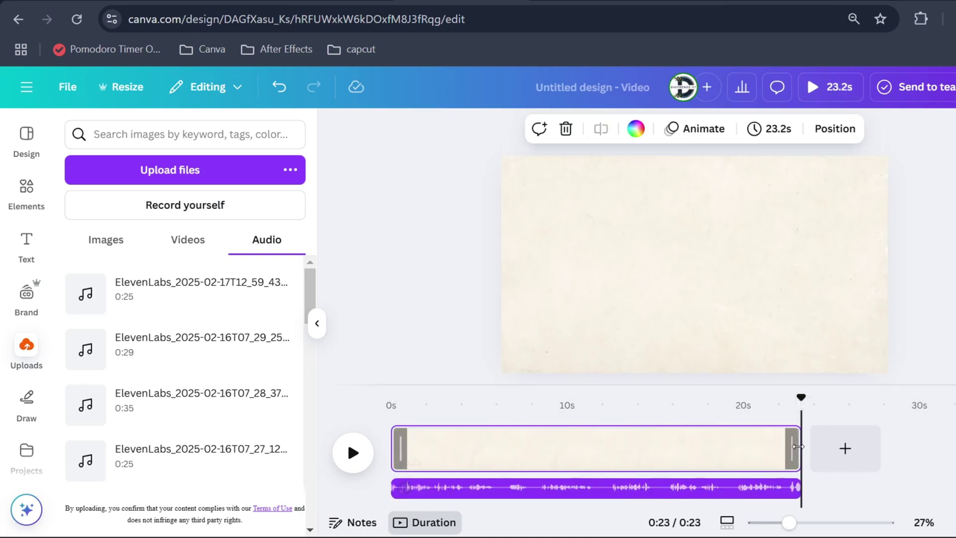
key("Delete")
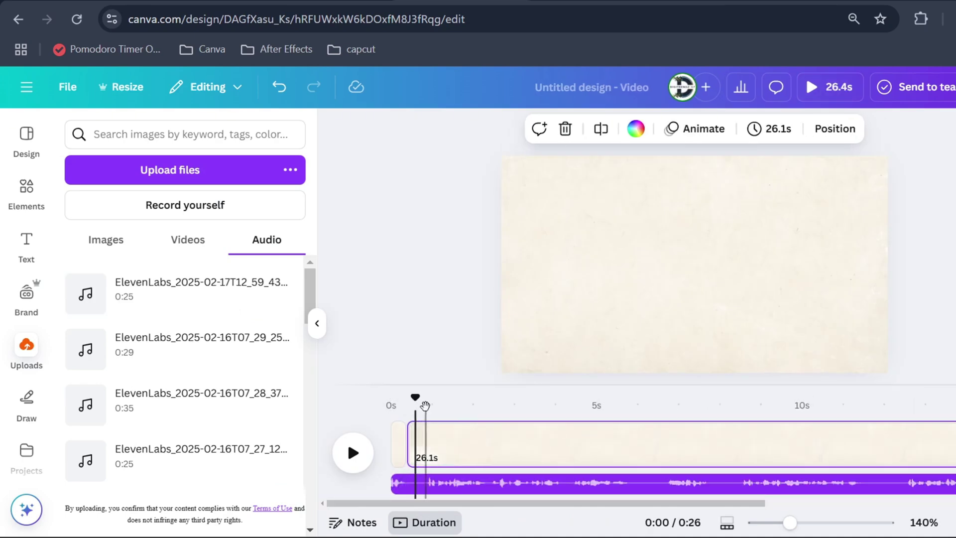
Split the voiceover and page into short scenes at the pauses near the start.
left_click_drag(413, 400, 405, 401)
left_click(405, 488)
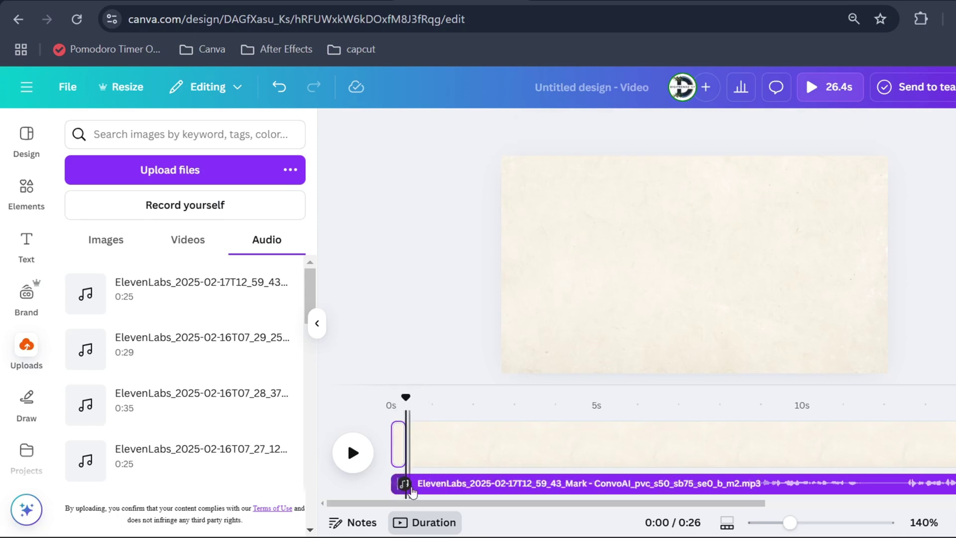
left_click(406, 490)
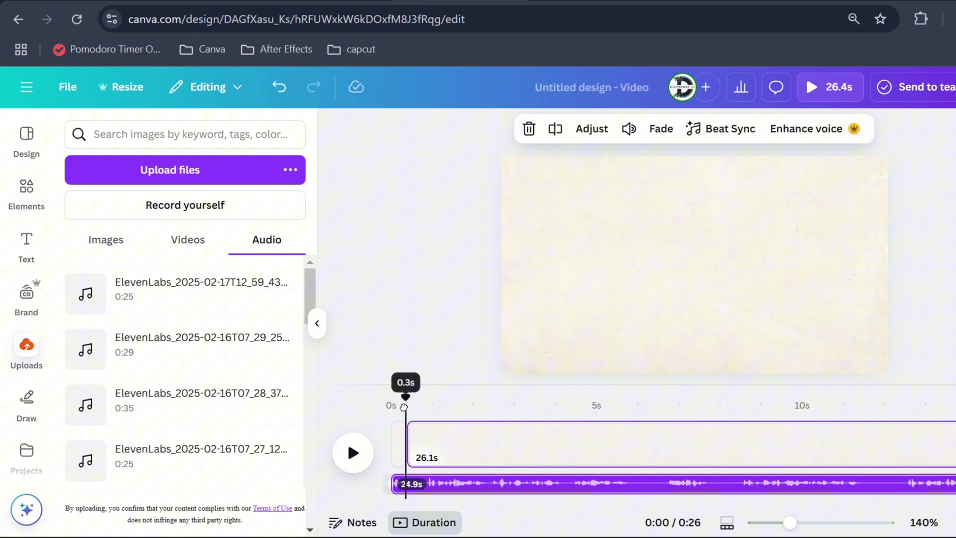
key("s")
left_click(404, 484)
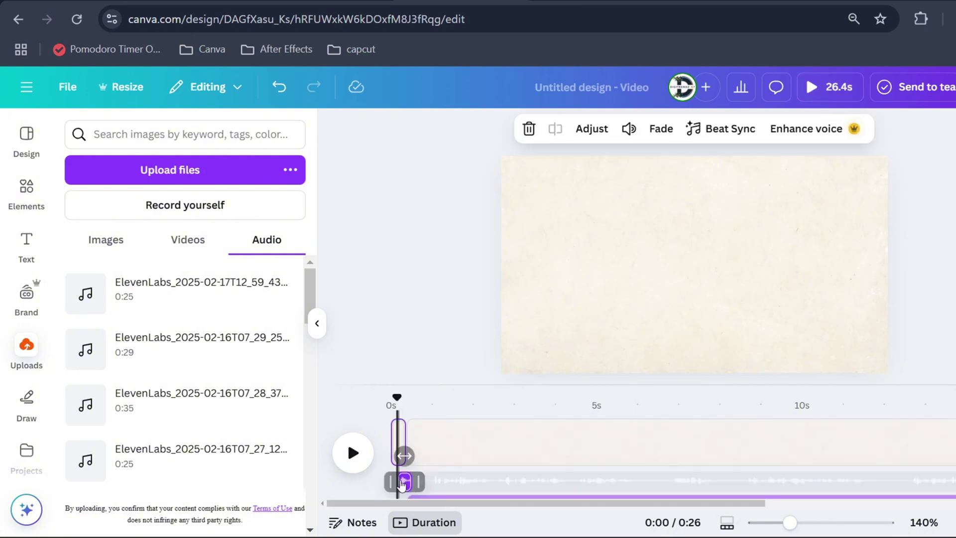
left_click_drag(404, 484, 436, 426)
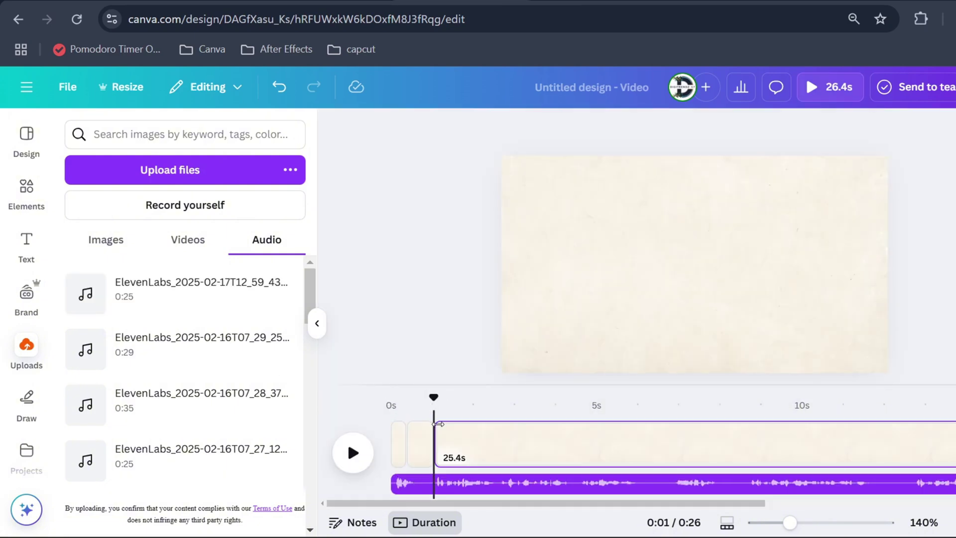
key("space")
key("space")
key("s")
key("space")
key("space")
key("s")
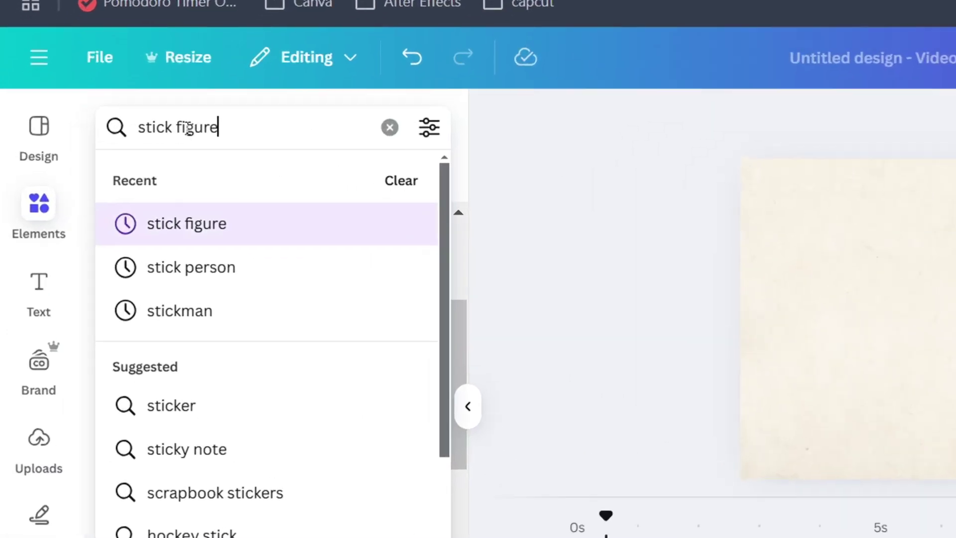
Find stick-figure graphics and open the thinking figure creator's 'View more by' page.
left_click(126, 199)
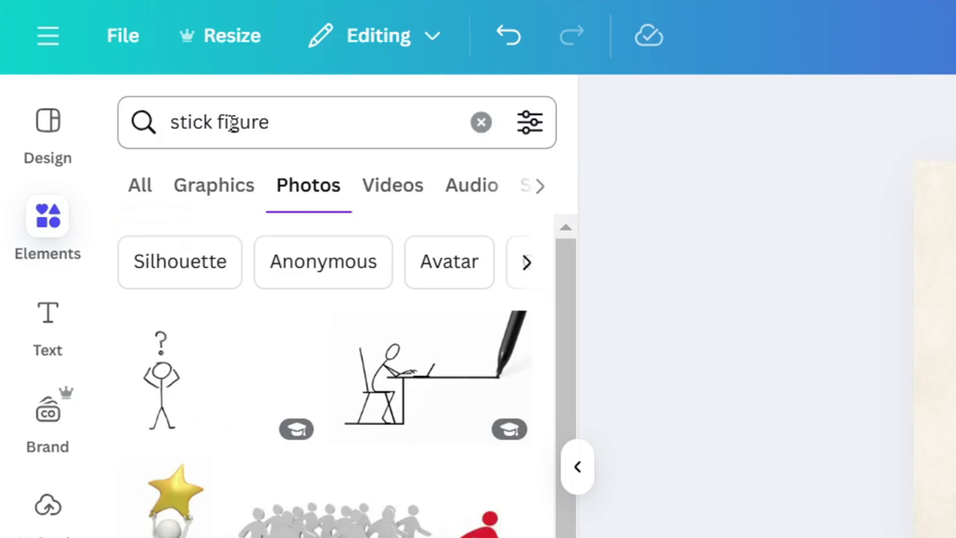
left_click(214, 185)
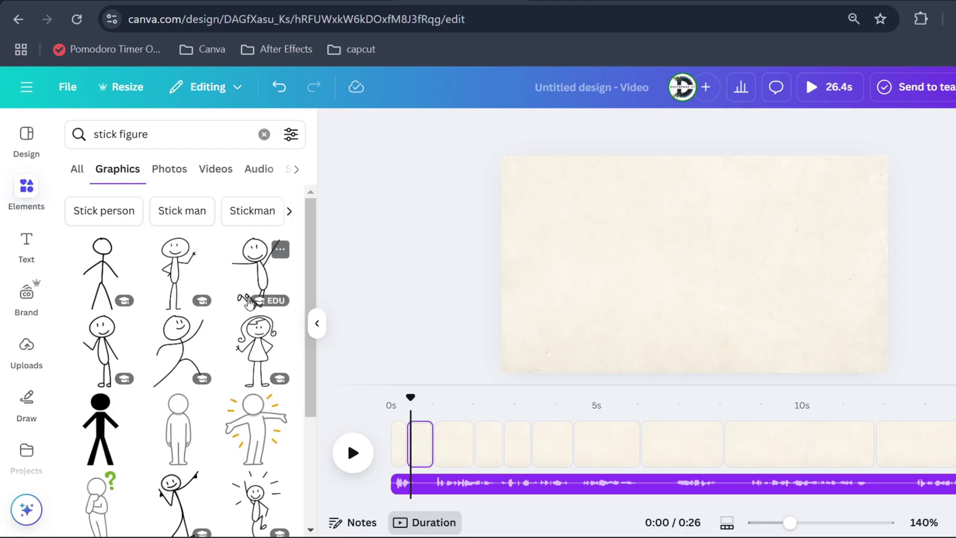
scroll(264, 299, "down", 5)
scroll(263, 298, "down", 5)
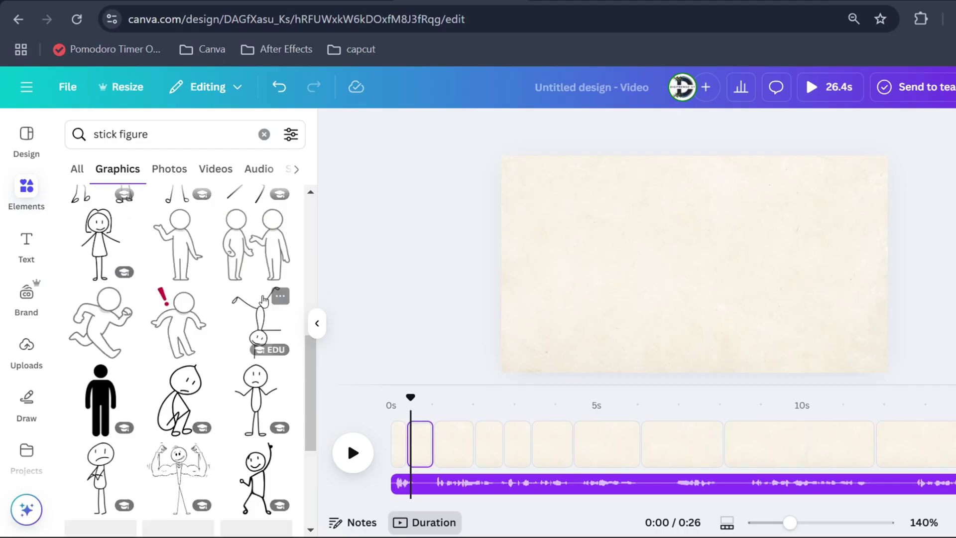
scroll(263, 298, "down", 5)
scroll(262, 298, "down", 5)
left_click(125, 280)
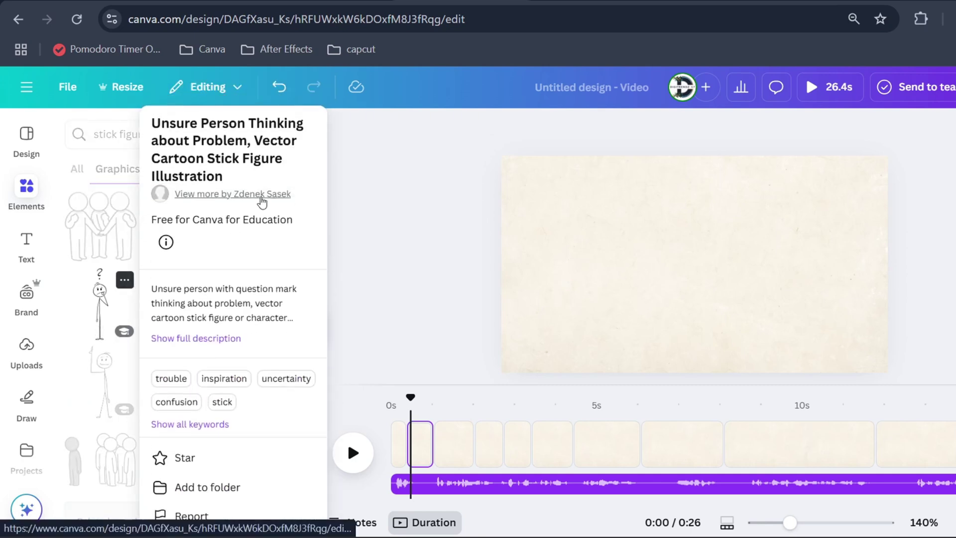
left_click(261, 196)
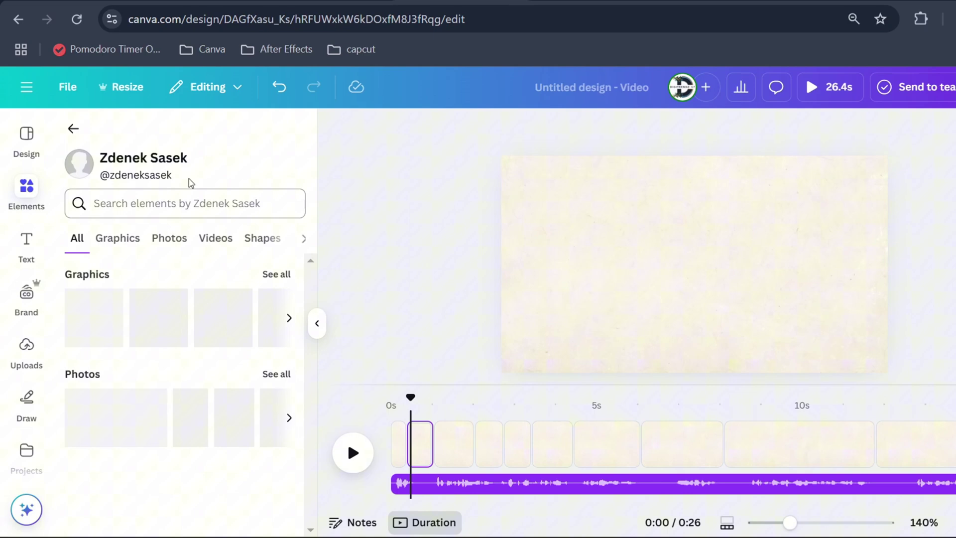
Copy the artist's handle and search Elements for their work.
left_click_drag(175, 177, 122, 180)
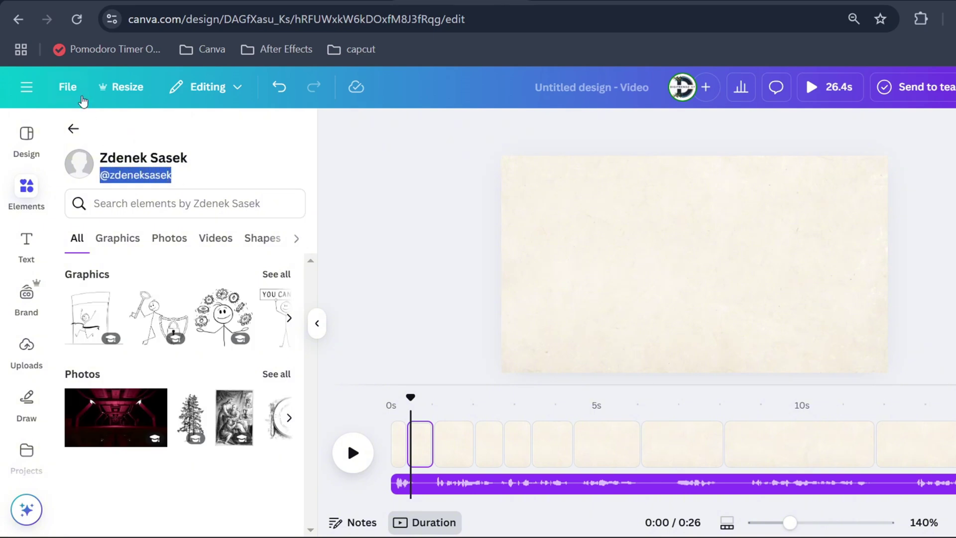
left_click(73, 129)
left_click(125, 133)
type("@zdeneksasek")
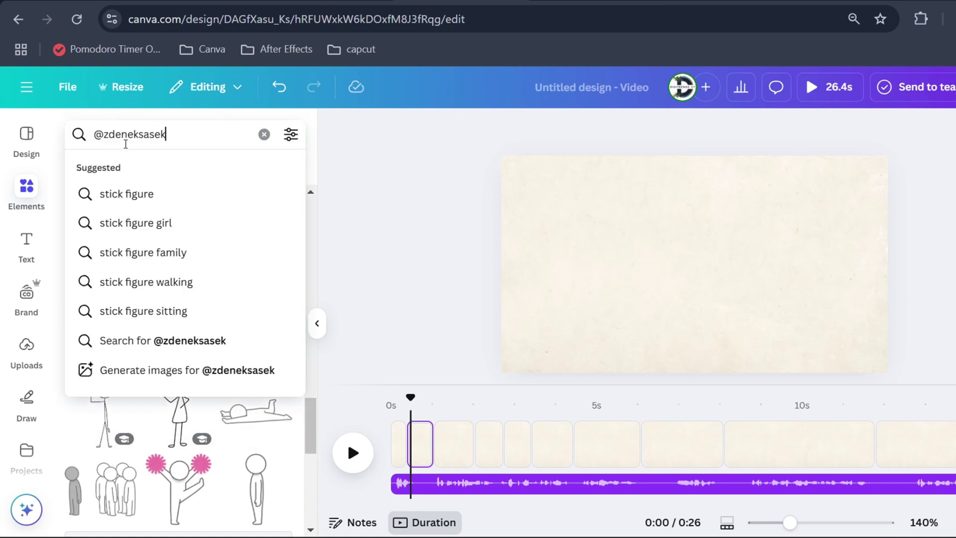
key("Return")
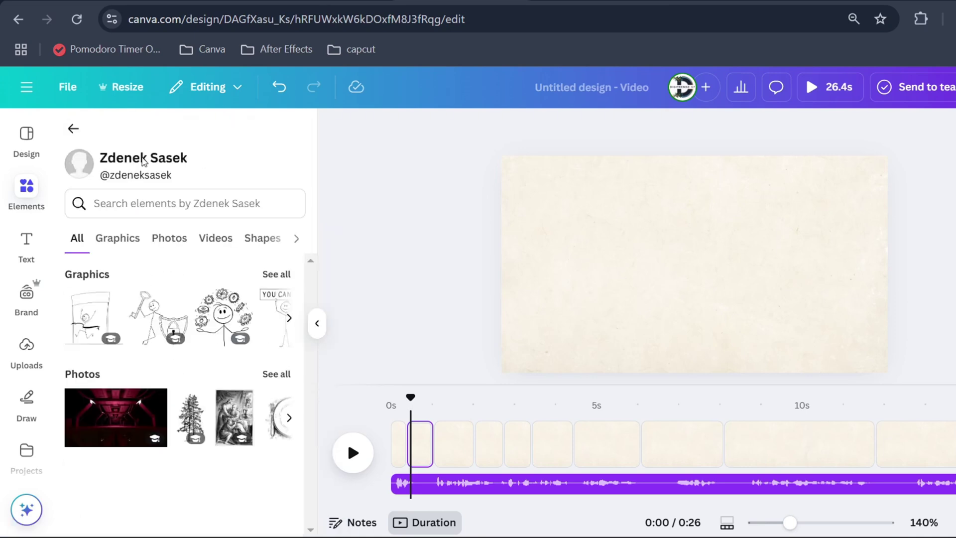
Add the illustrator's stick-figure graphics to the scenes and move the megaphone figure to the right.
left_click(111, 237)
left_click(157, 203)
type("hi")
key("Return")
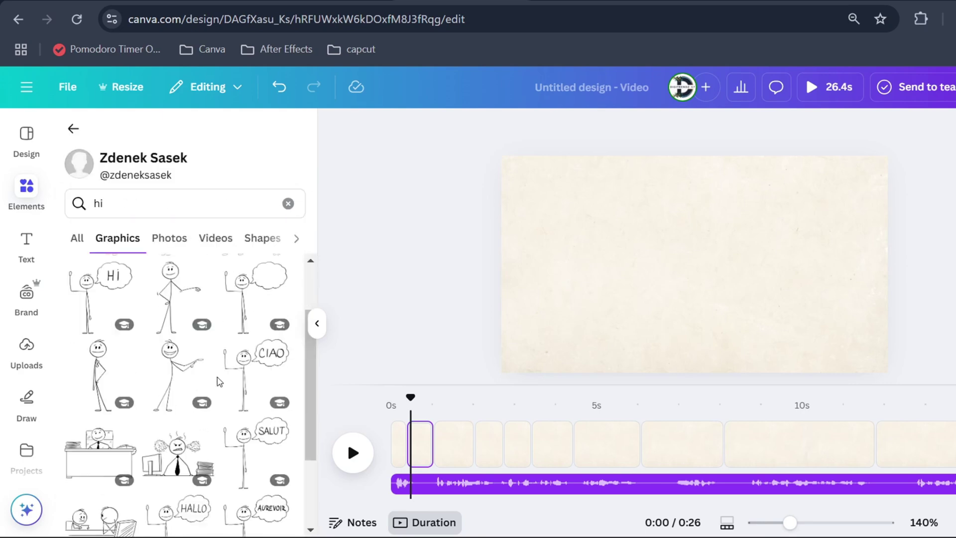
scroll(214, 380, "down", 3)
left_click(172, 377)
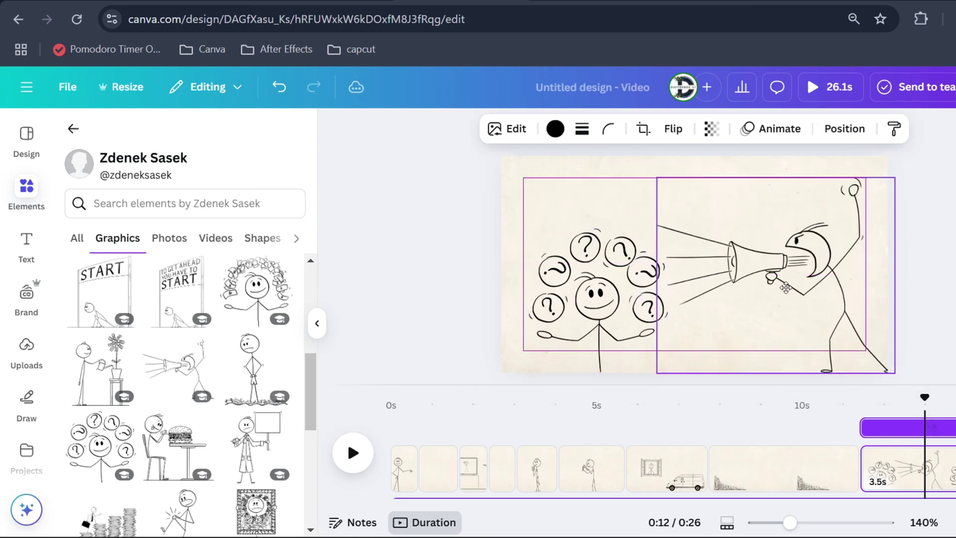
left_click_drag(837, 239, 860, 268)
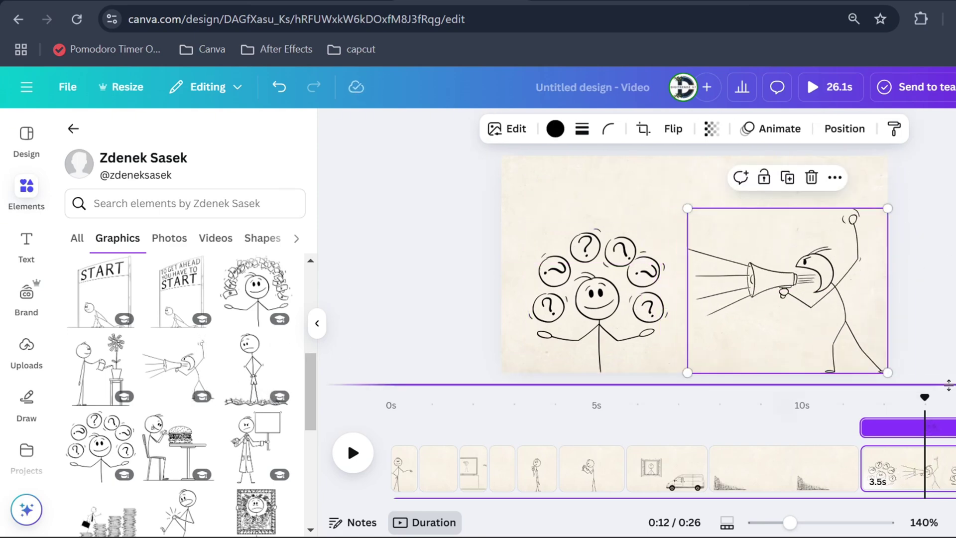